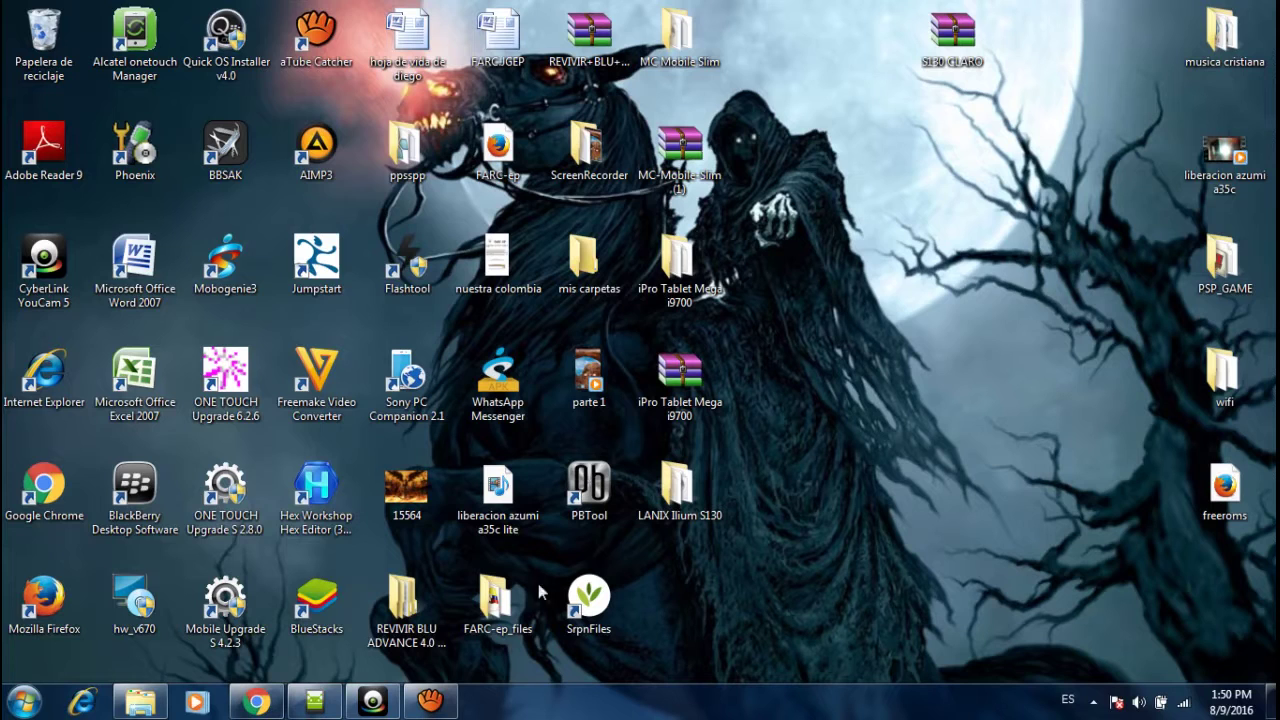
Step: Switch to Smart Phone Flash Tool, restore its window to a smaller size and place it alongside the CyberLink YouCam webcam view
click(373, 701)
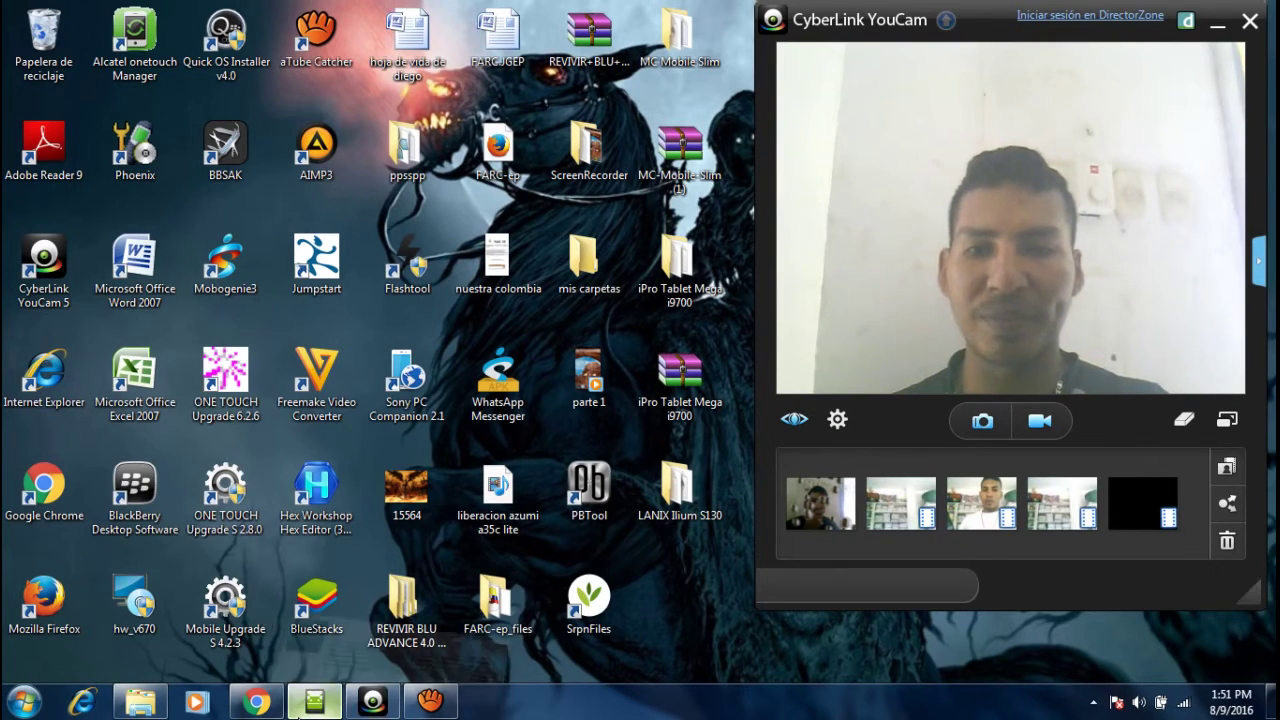
click(300, 705)
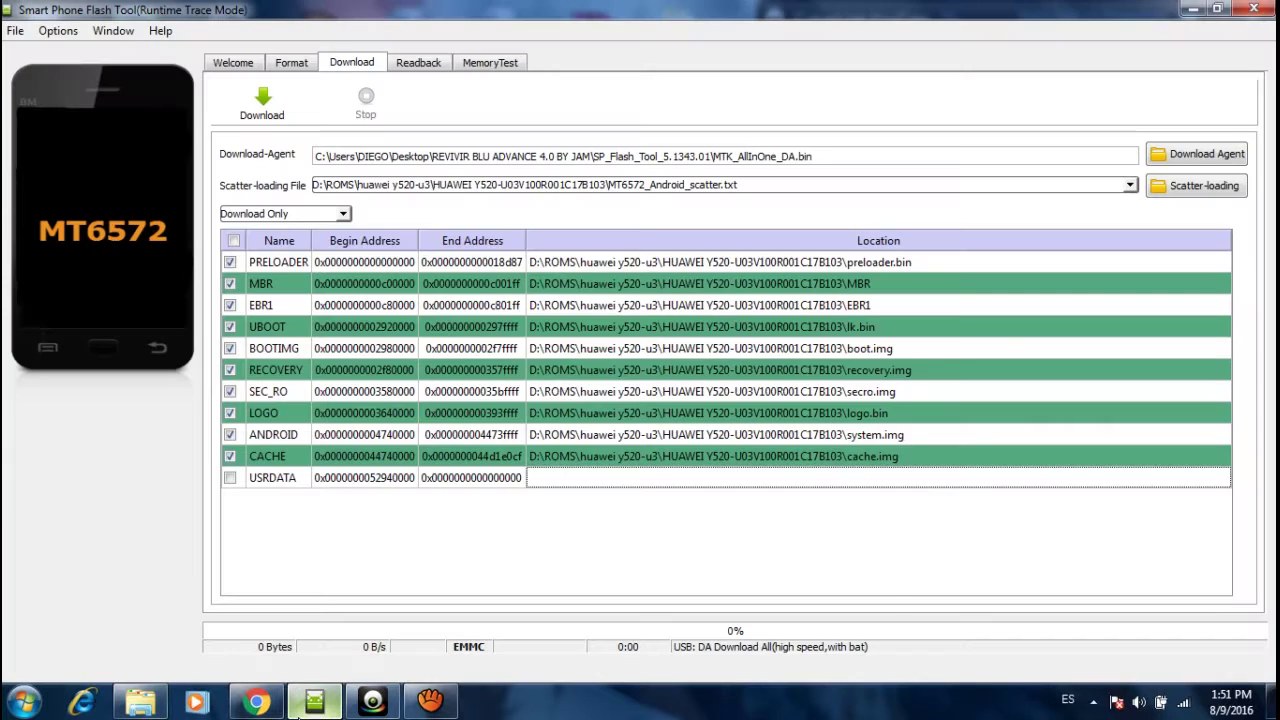
click(370, 700)
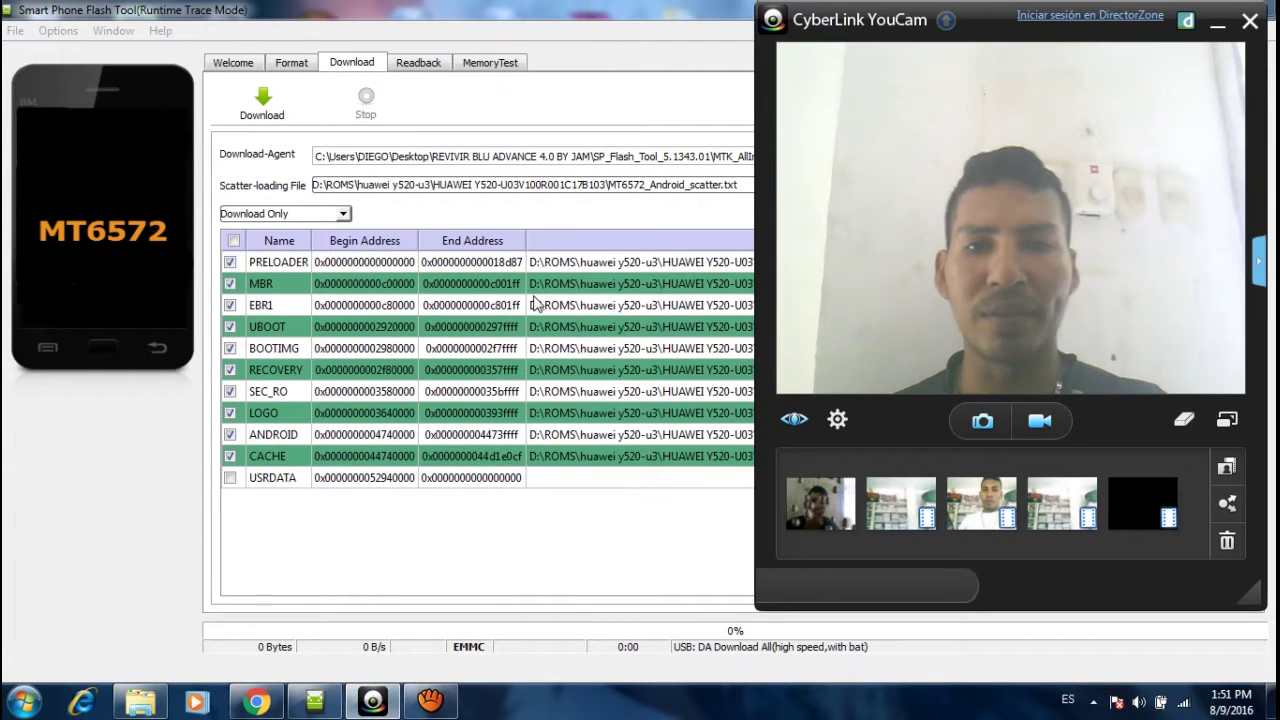
click(708, 40)
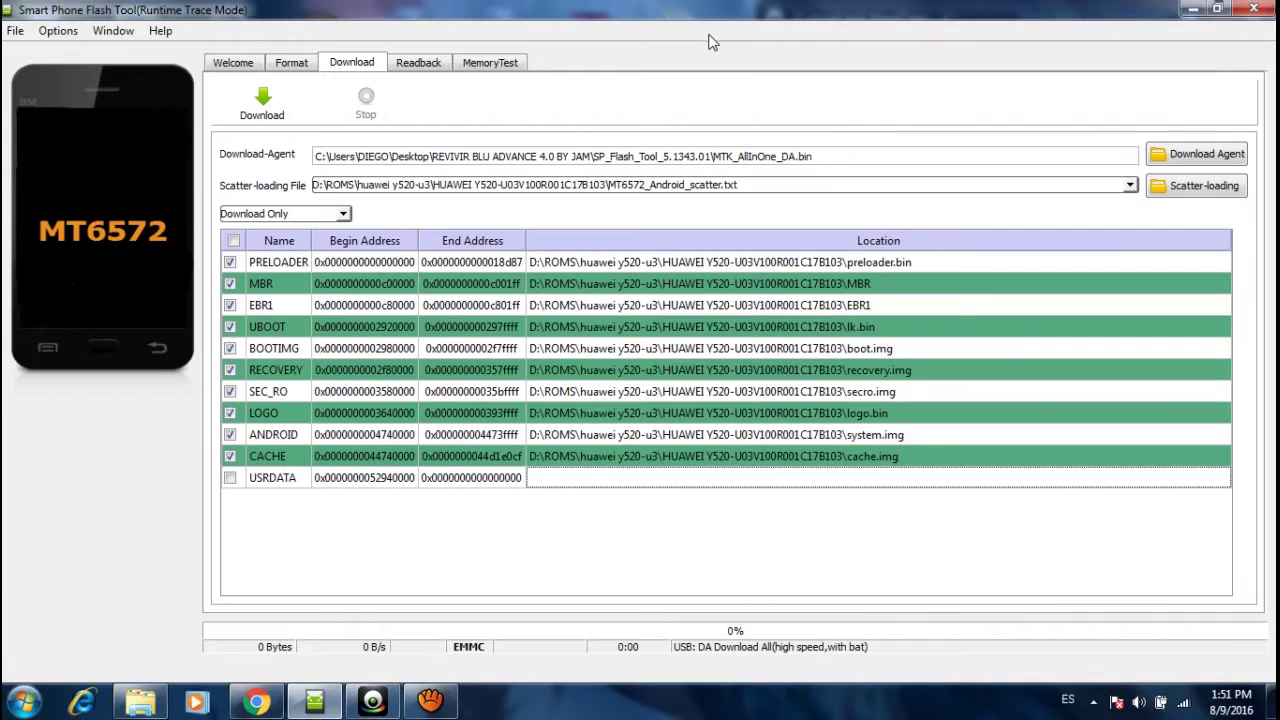
click(1222, 12)
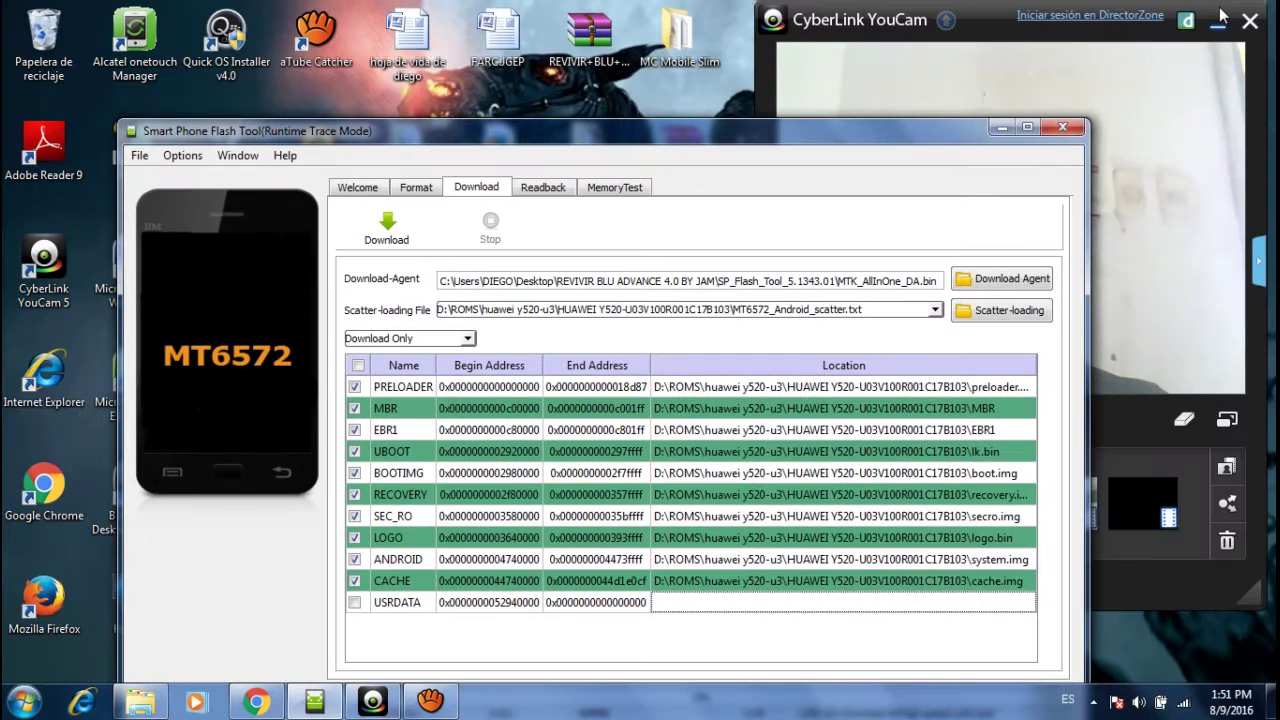
drag(890, 210, 769, 56)
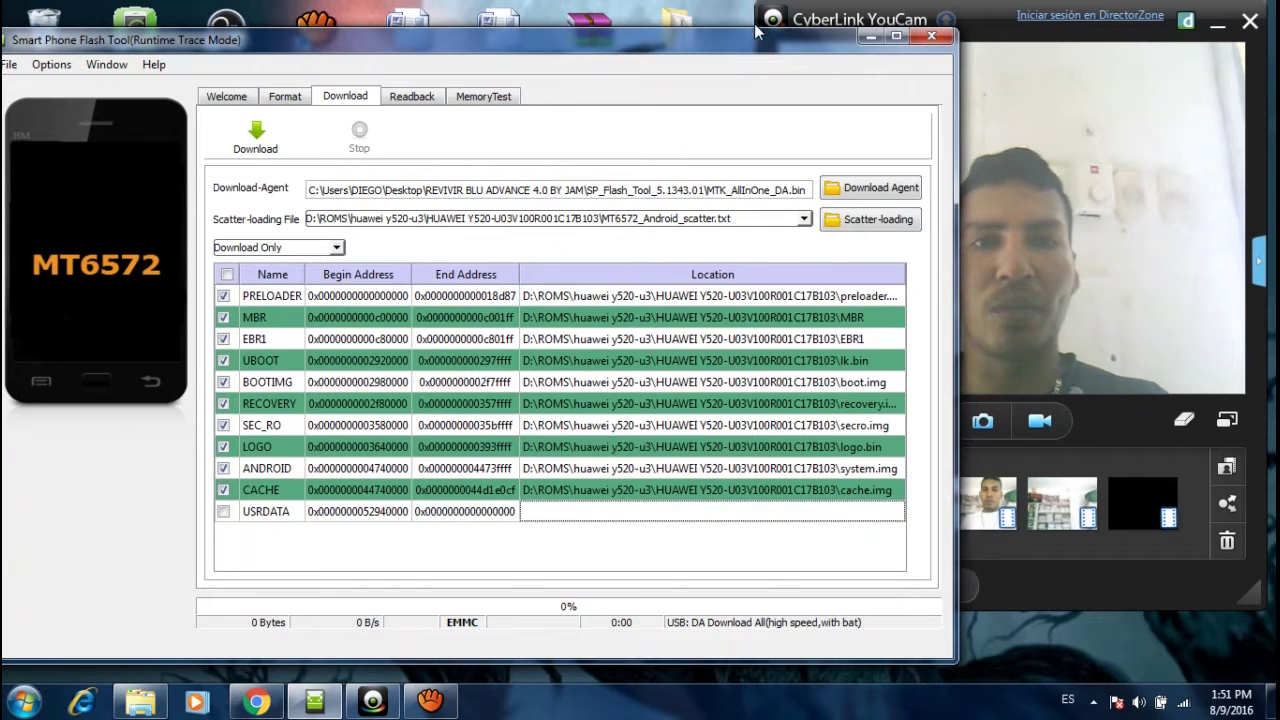
Step: Load the MT6572_Android_scatter file from the iPro Tablet Mega i9700 folder on the desktop as the scatter-loading file
click(864, 222)
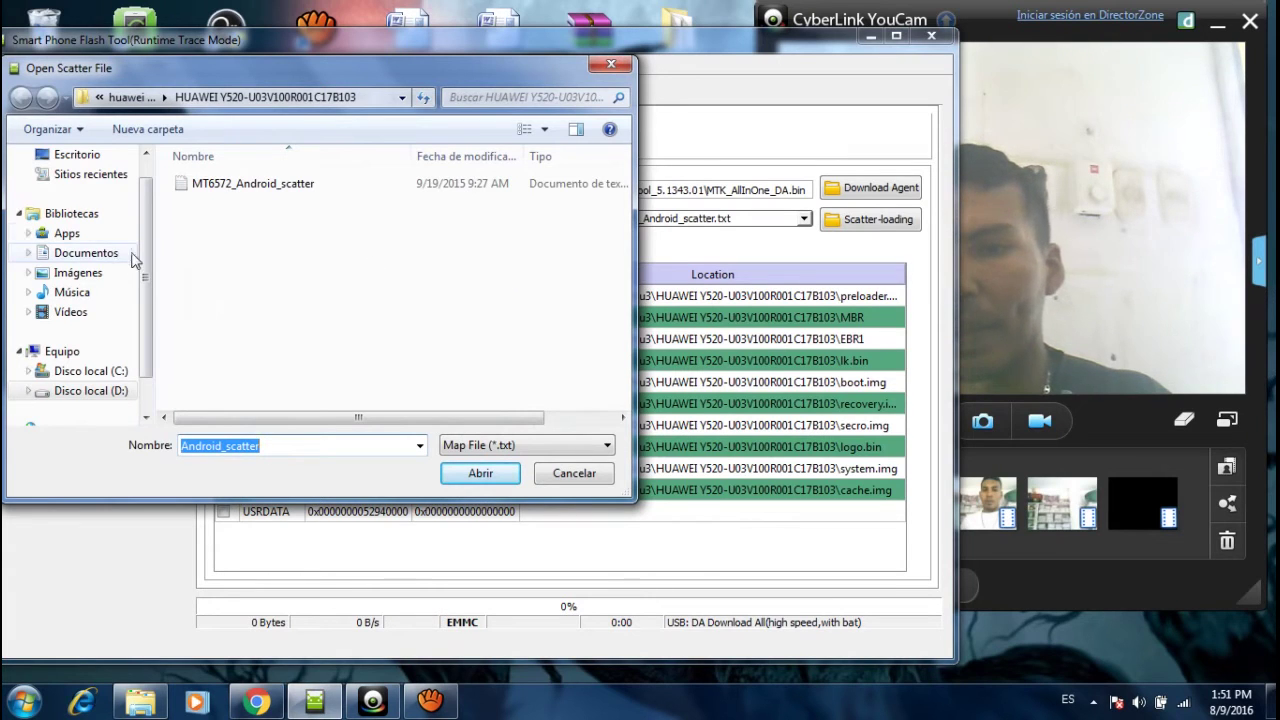
click(80, 156)
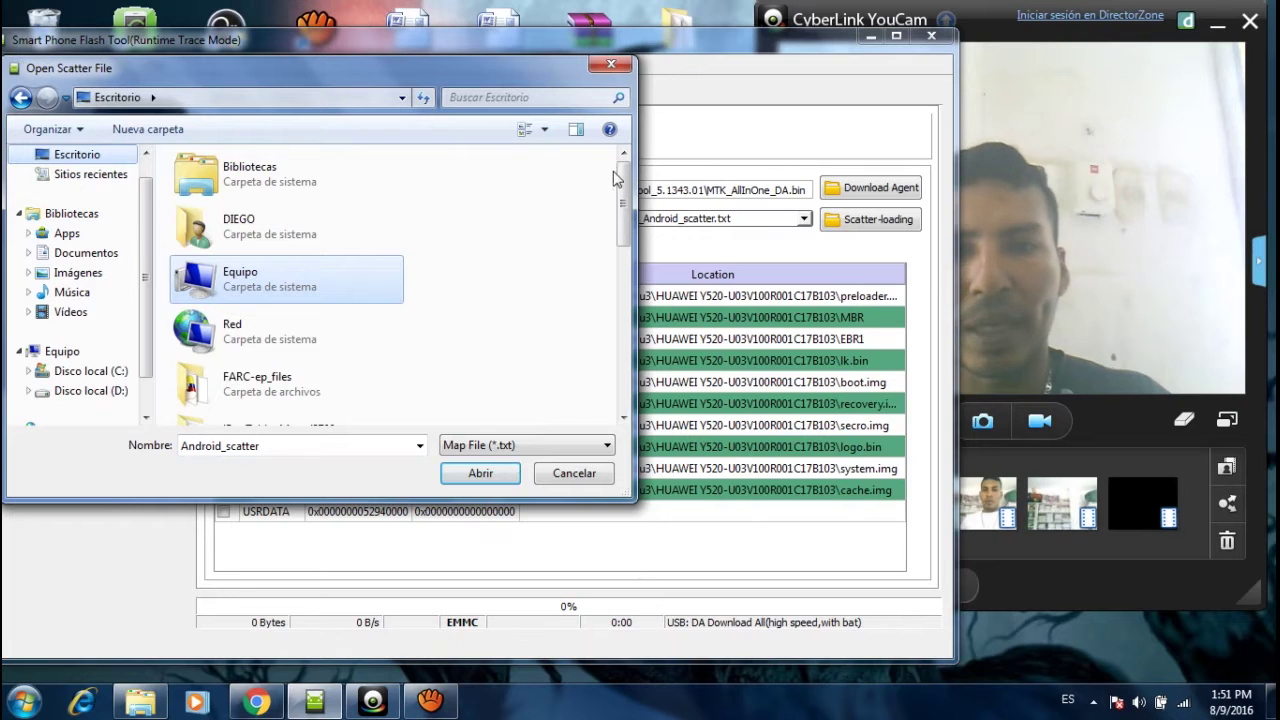
drag(626, 198, 630, 261)
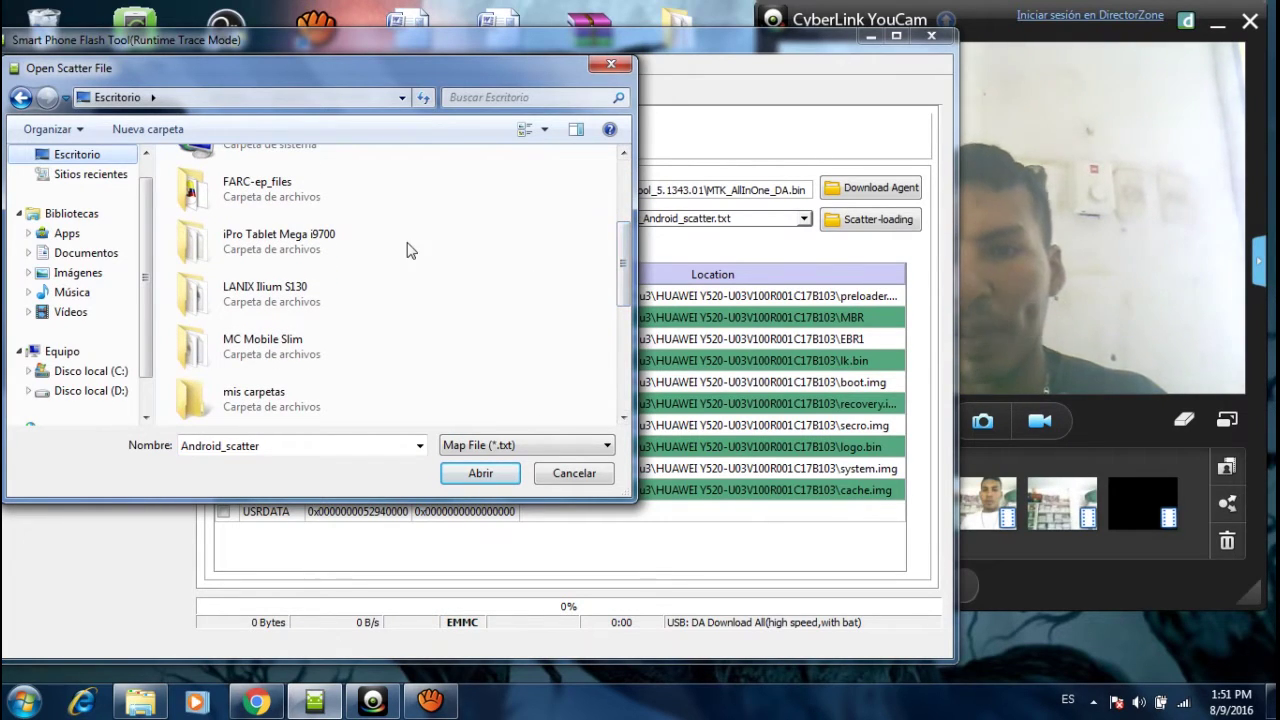
mouse_move(624, 268)
mouse_down()
mouse_move(623, 372)
mouse_move(608, 270)
mouse_move(615, 192)
mouse_move(618, 272)
mouse_up()
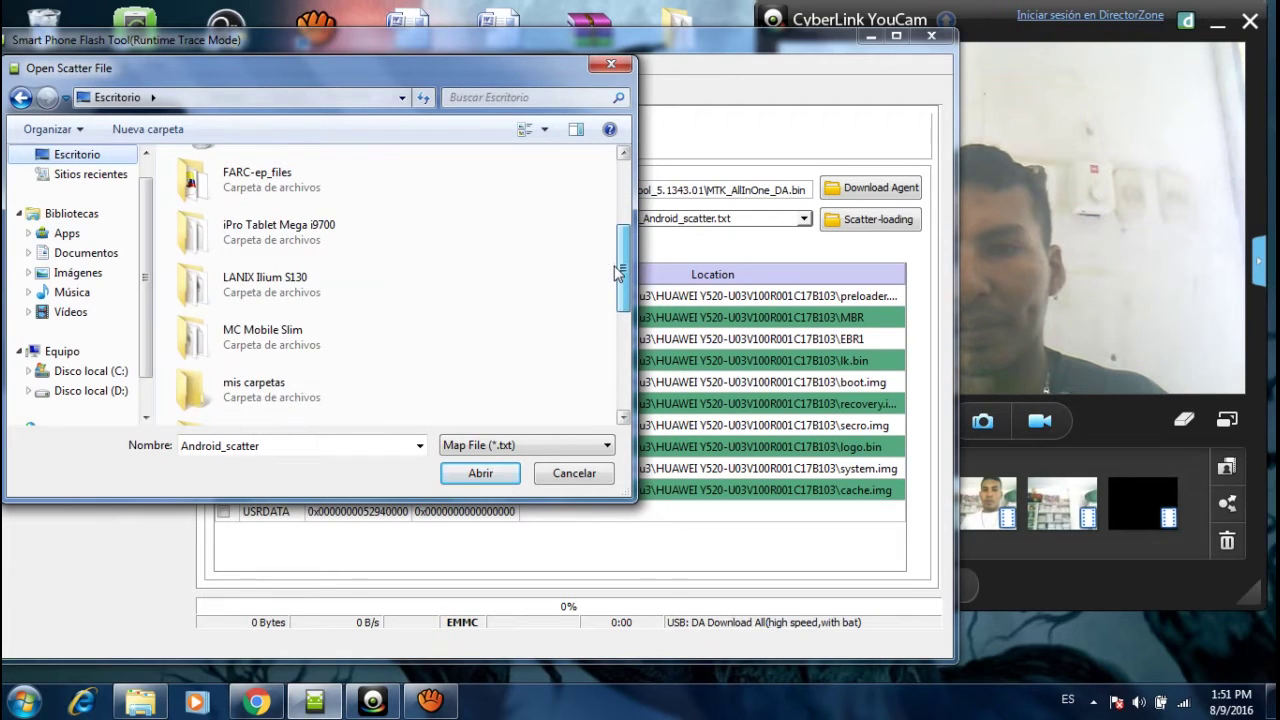
click(212, 232)
double_click(212, 232)
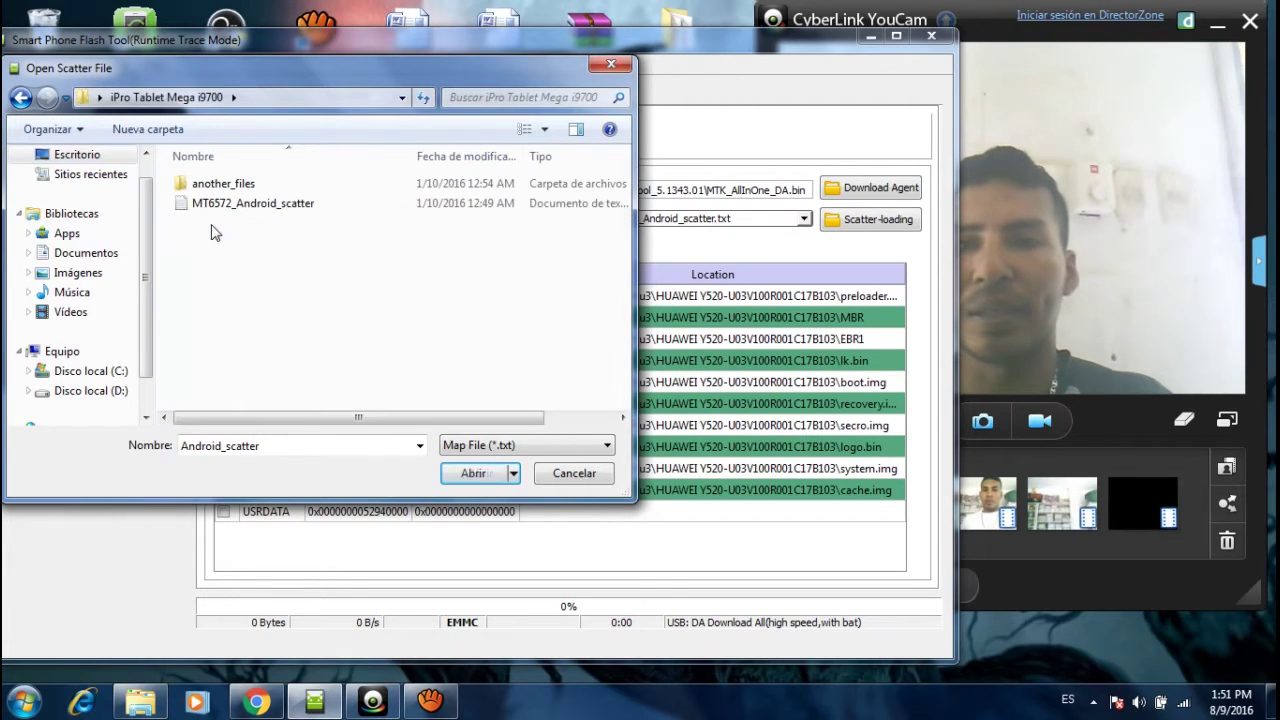
click(245, 203)
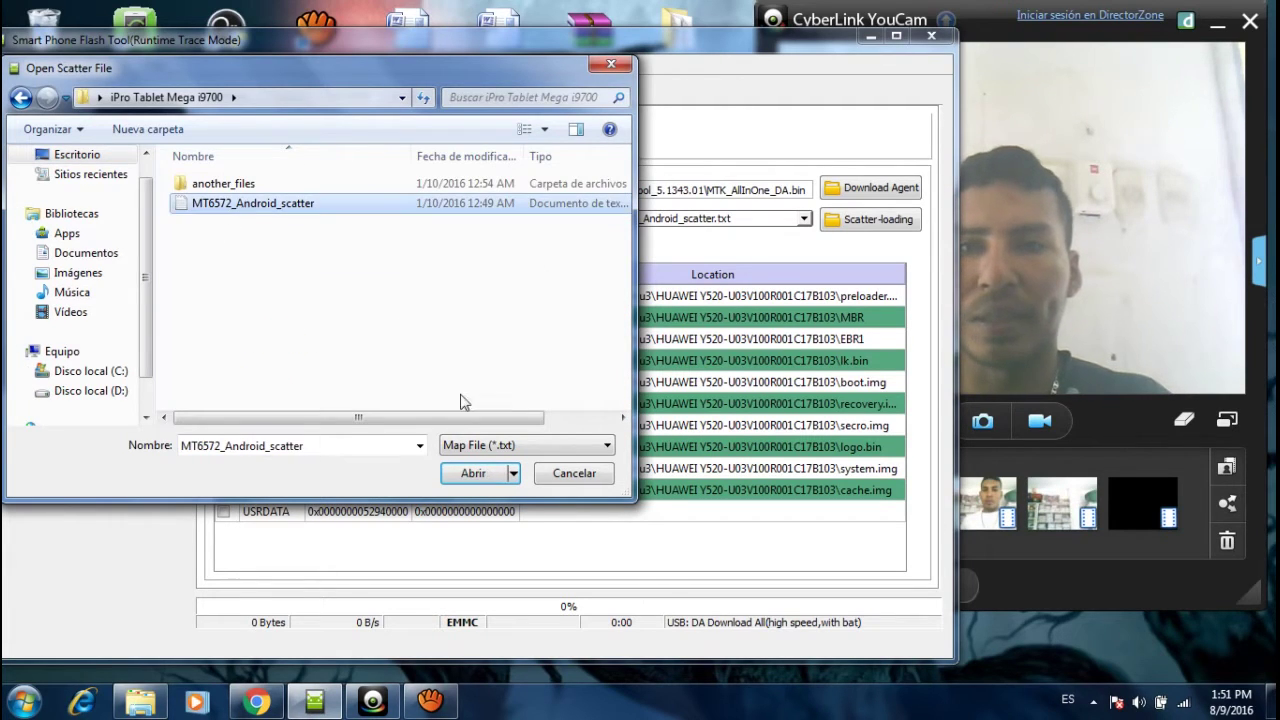
click(487, 476)
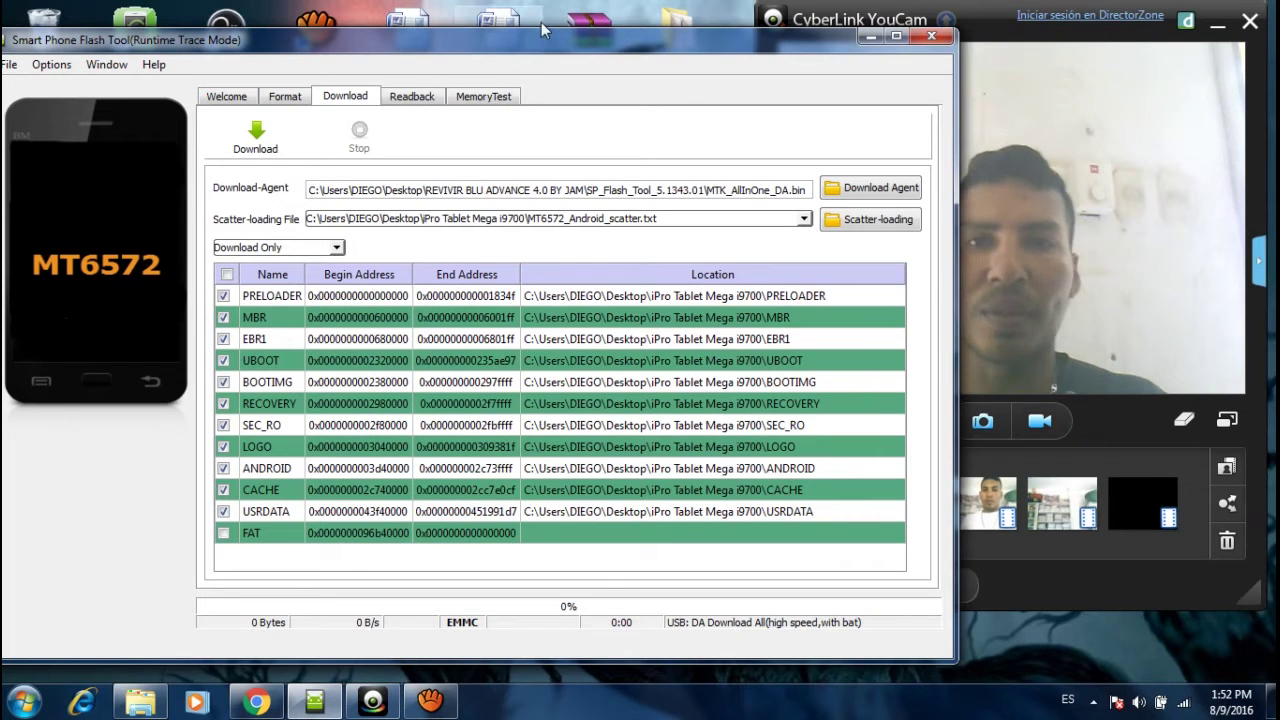
Step: Minimize the flash tool, move the CyberLink YouCam window farther away from it, and restore the flash tool
click(870, 37)
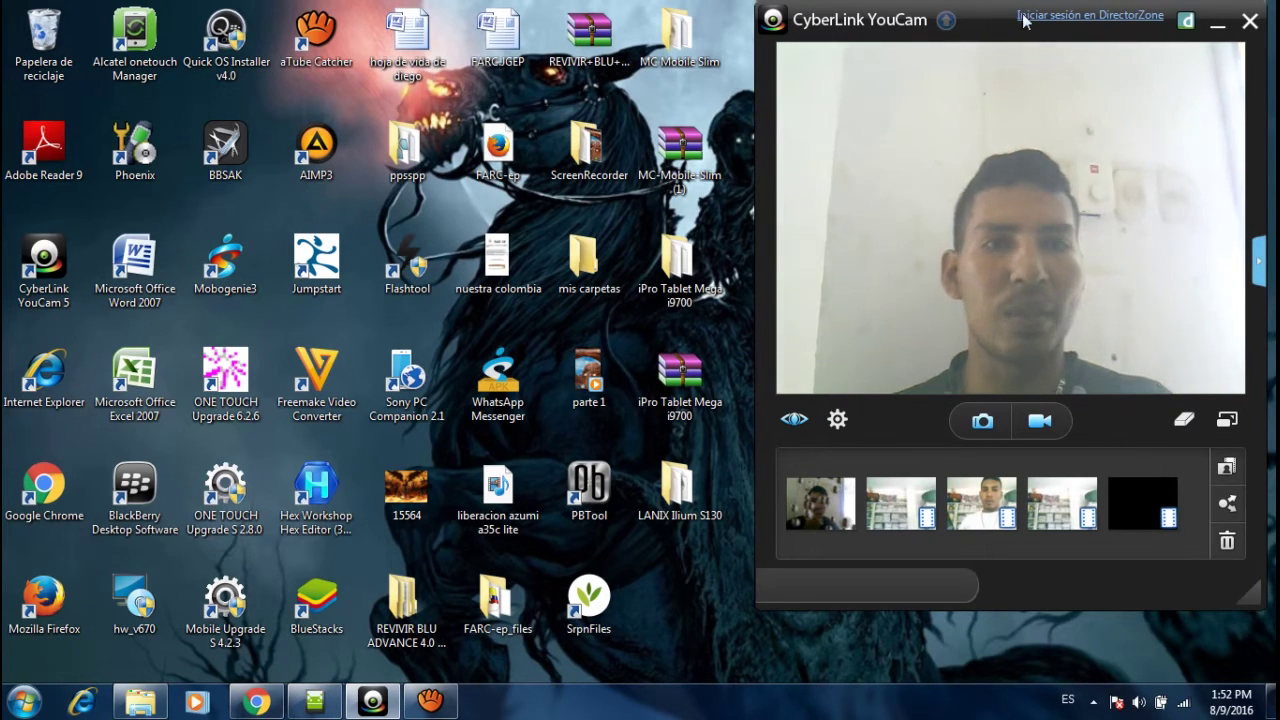
drag(988, 22, 1125, 22)
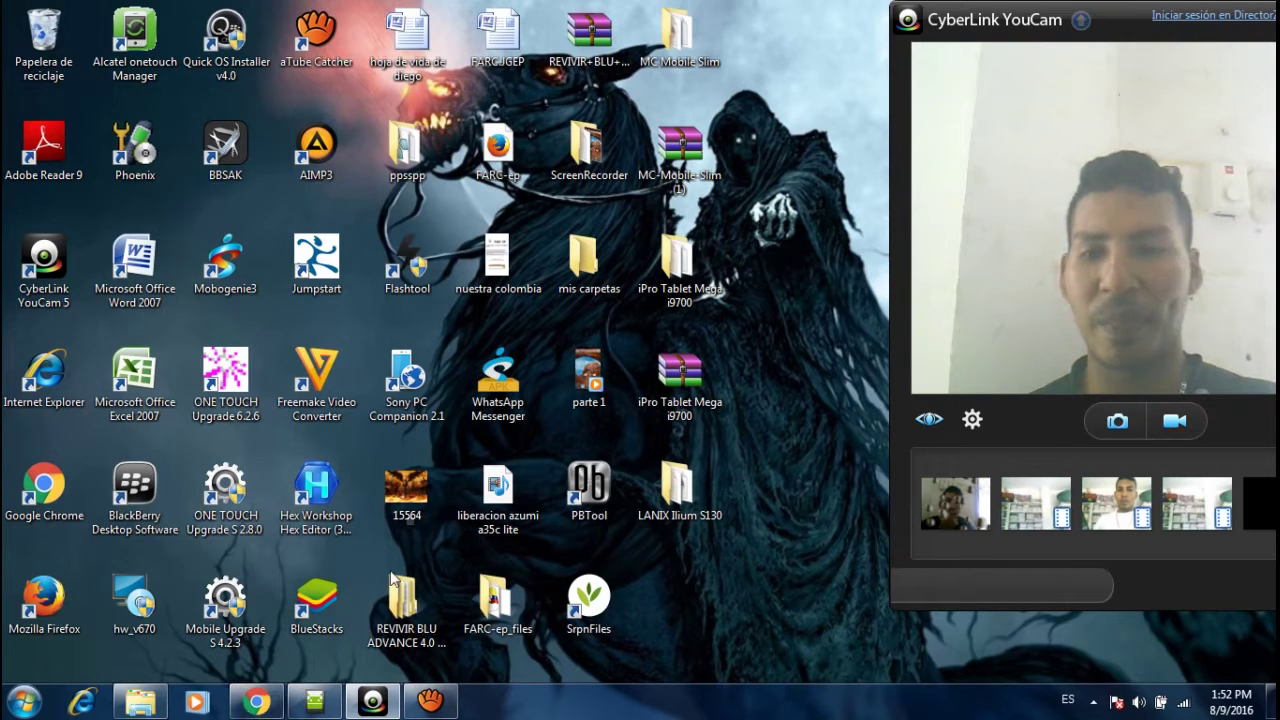
click(320, 704)
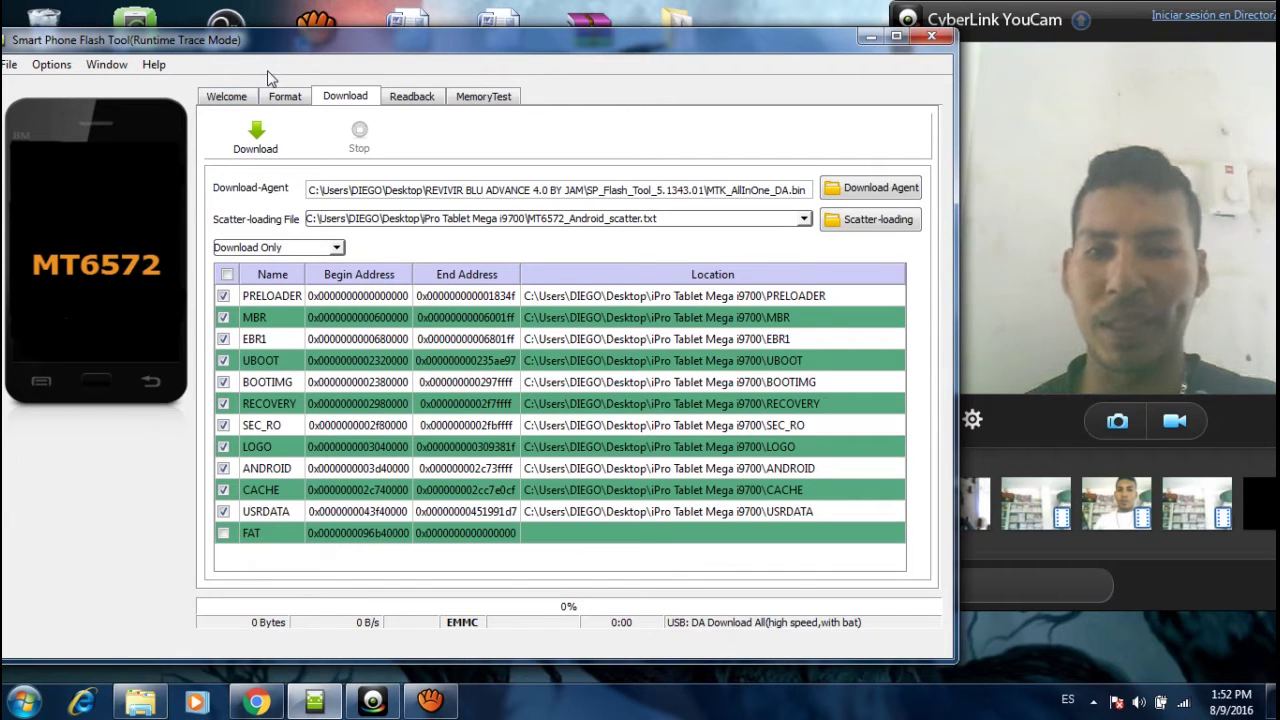
Step: Try to flash the loaded ROM in Download Only mode and dismiss the resulting dialog
click(255, 140)
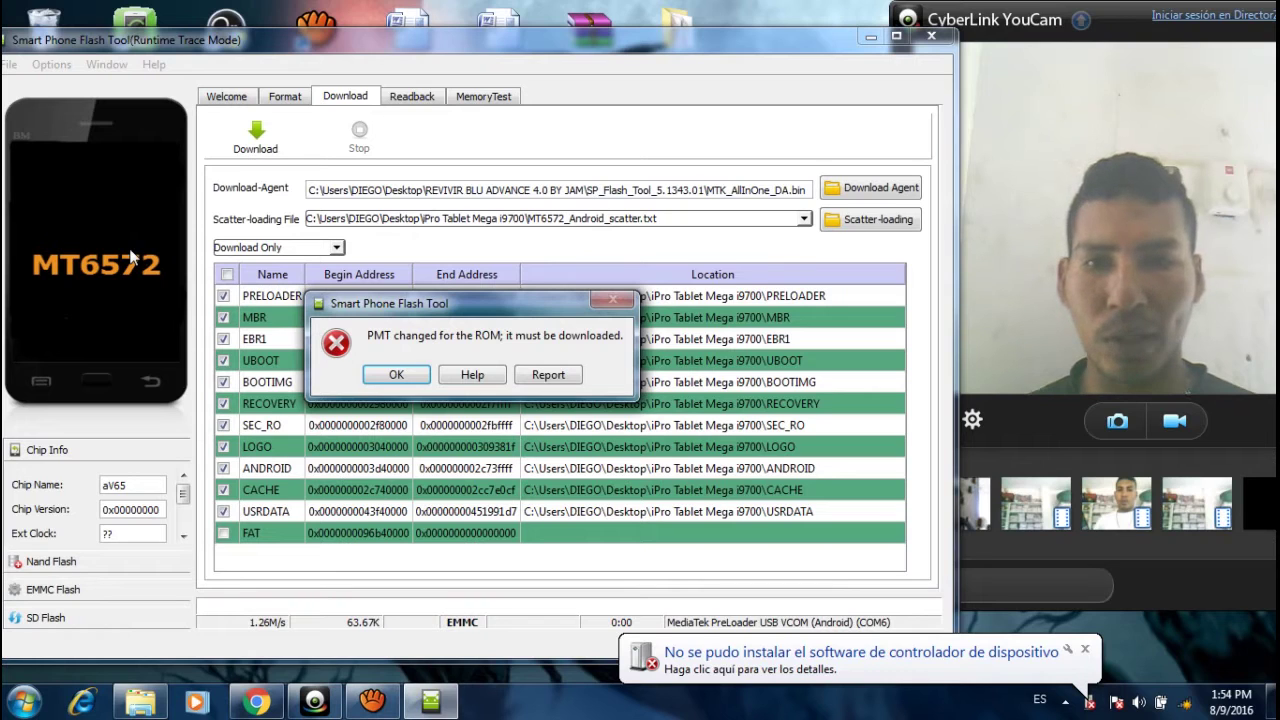
click(396, 375)
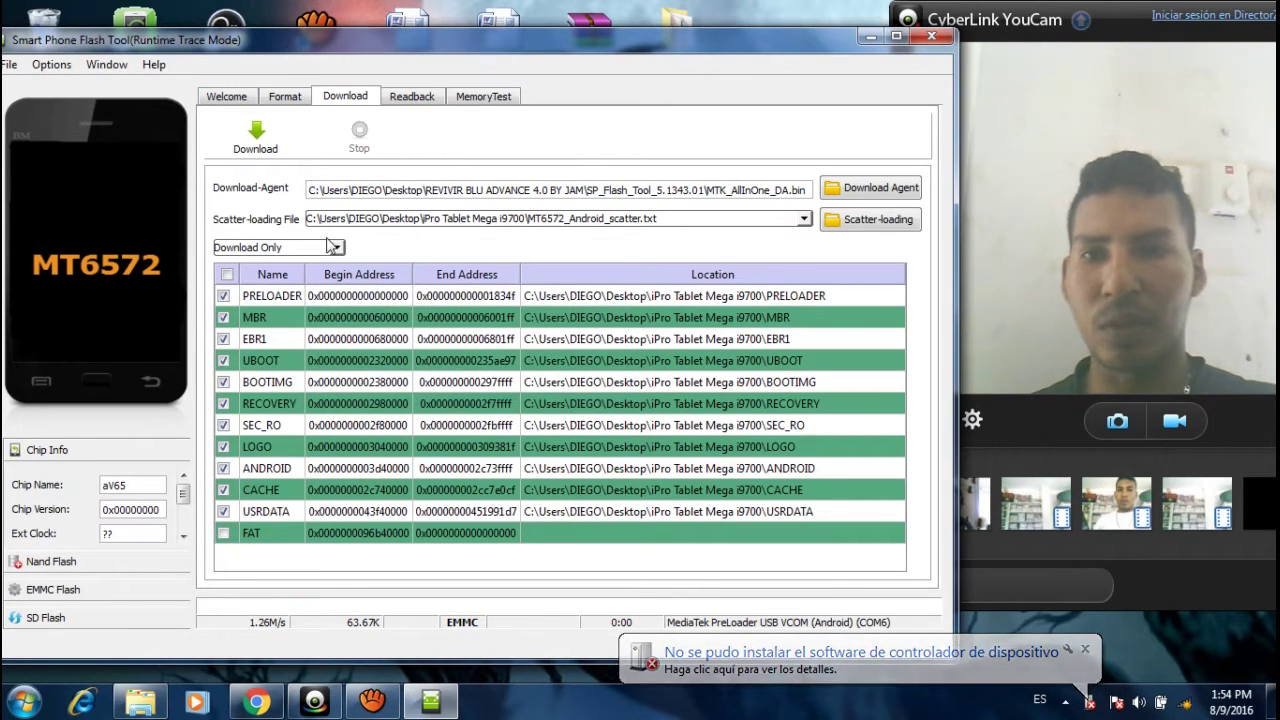
click(331, 250)
click(302, 277)
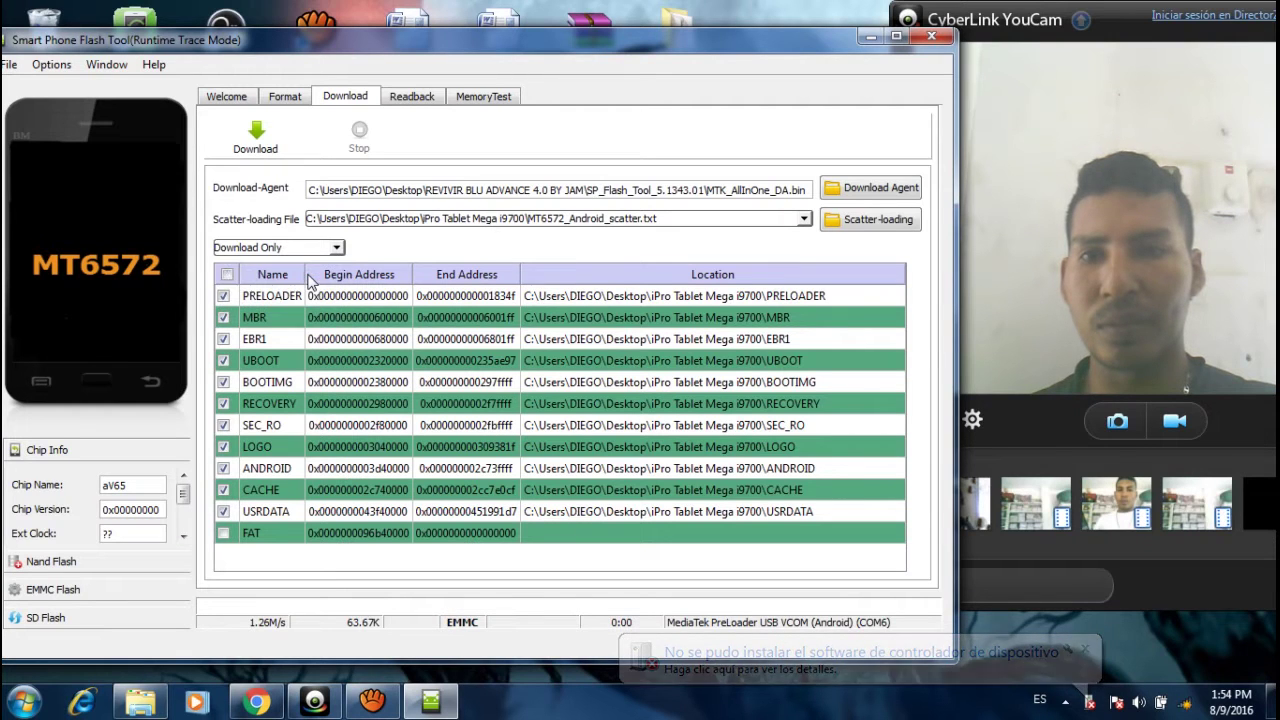
Step: Assign the DA_PL.bin file from the SP_Flash_Tool_5.1343.01 folder to the FAT partition
click(532, 538)
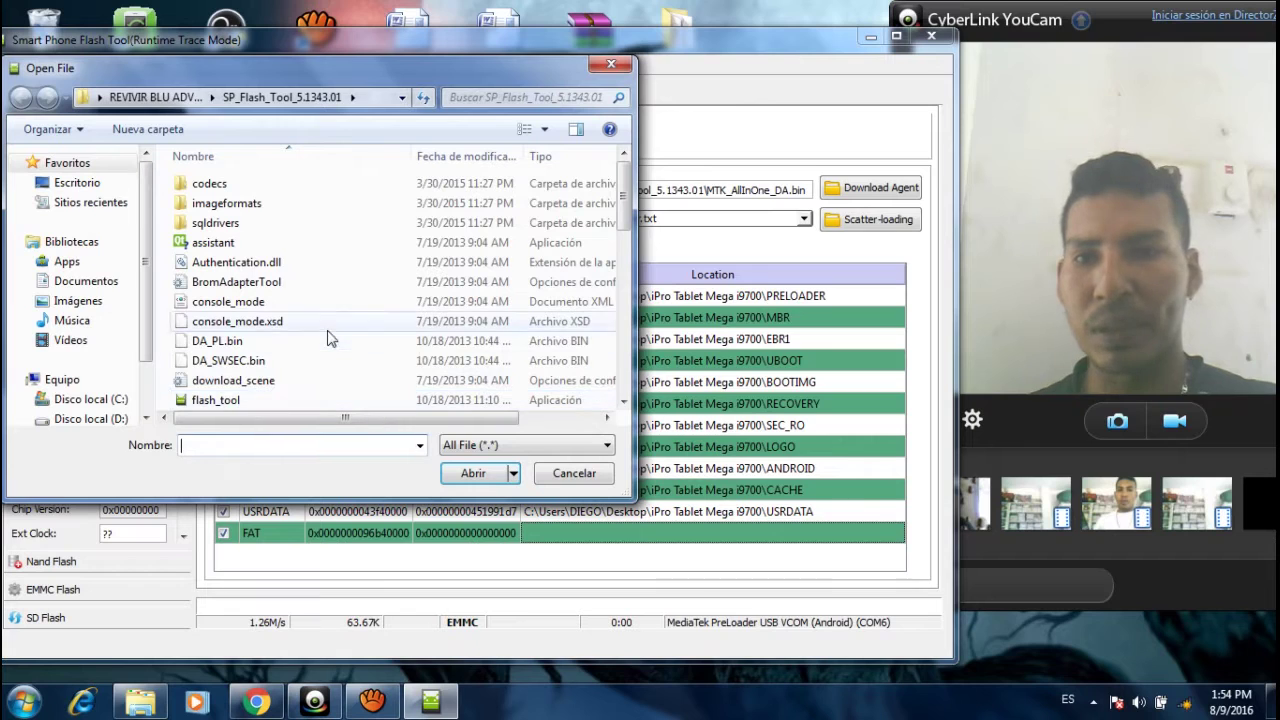
click(333, 340)
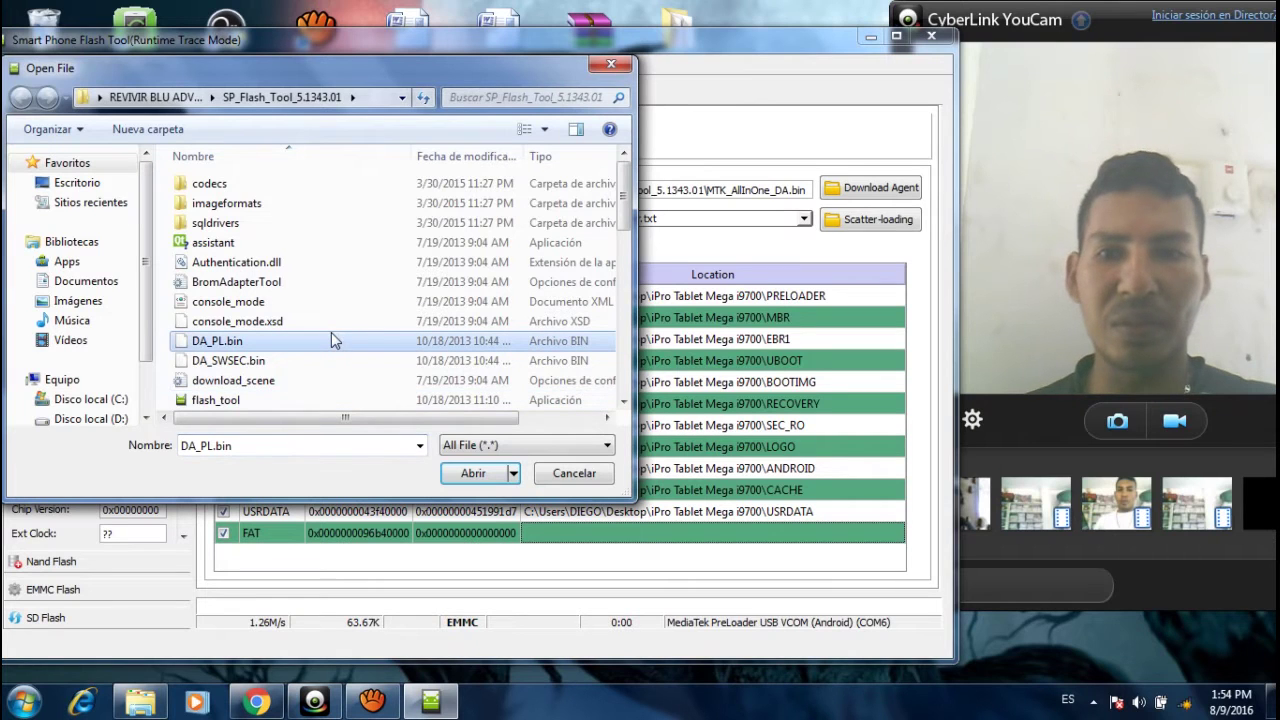
click(472, 473)
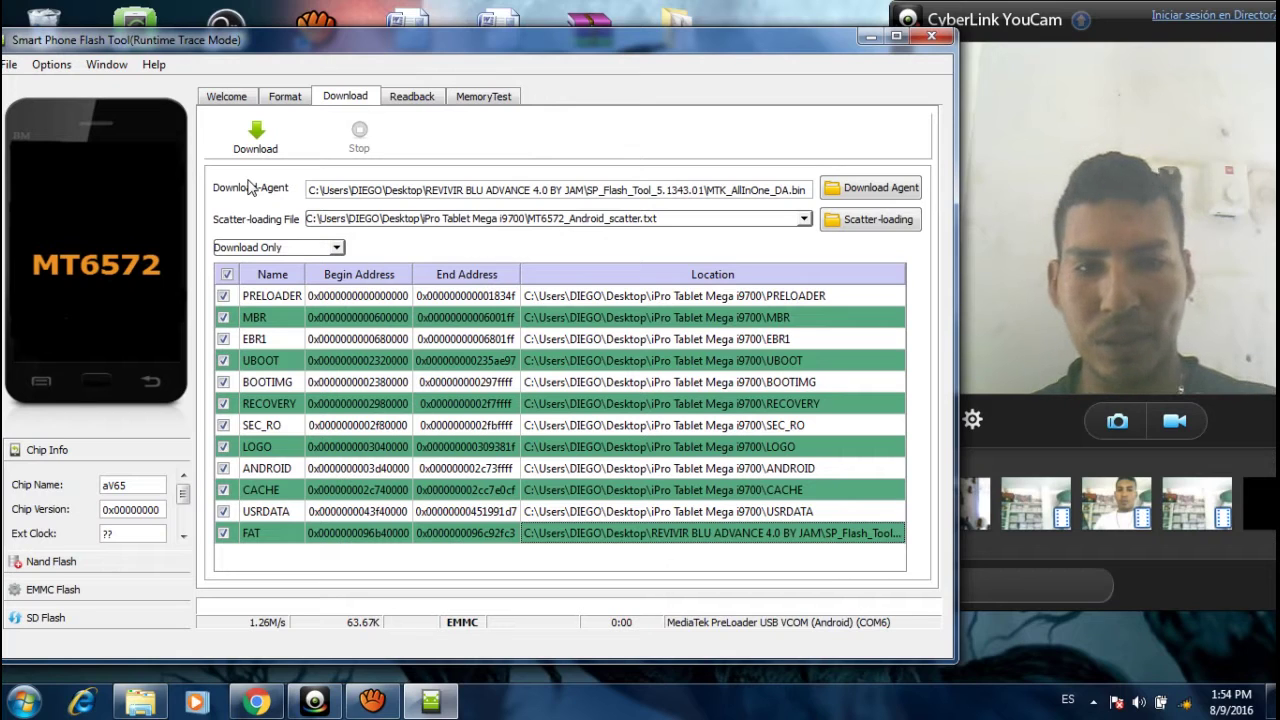
Step: Flash the ROM to the tablet in Format All + Download mode and close the completion dialog
click(283, 250)
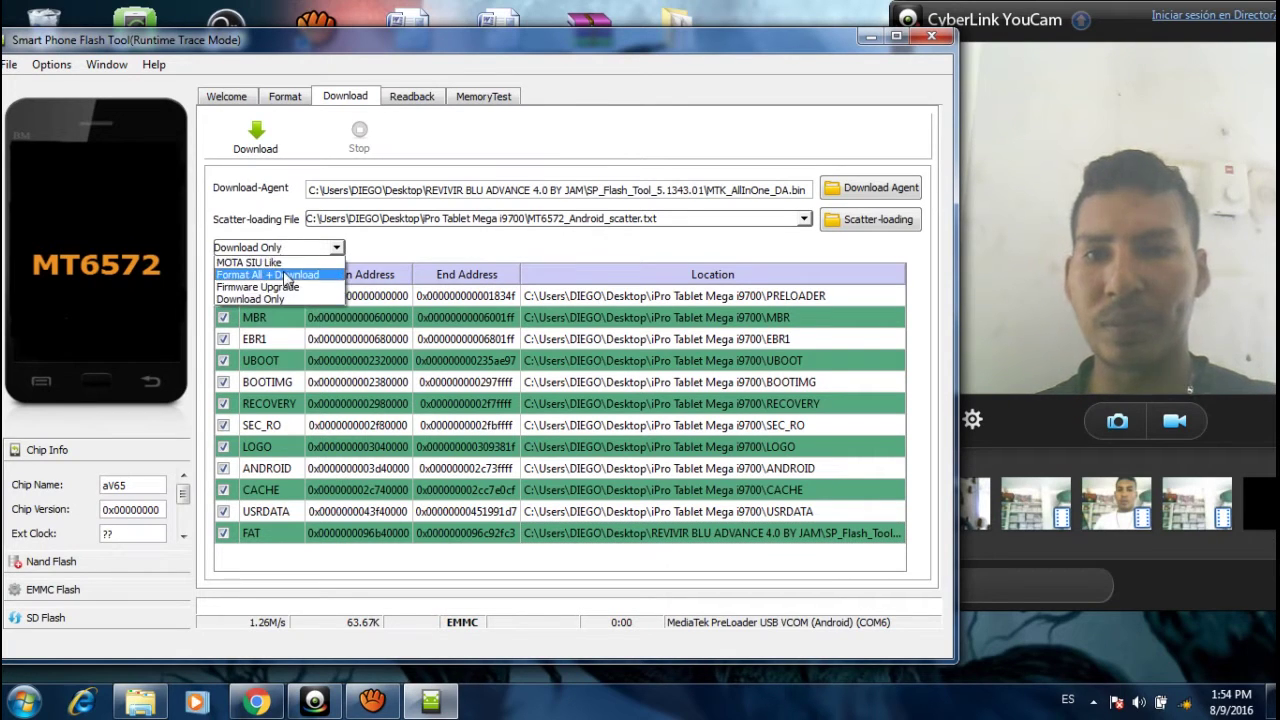
click(286, 275)
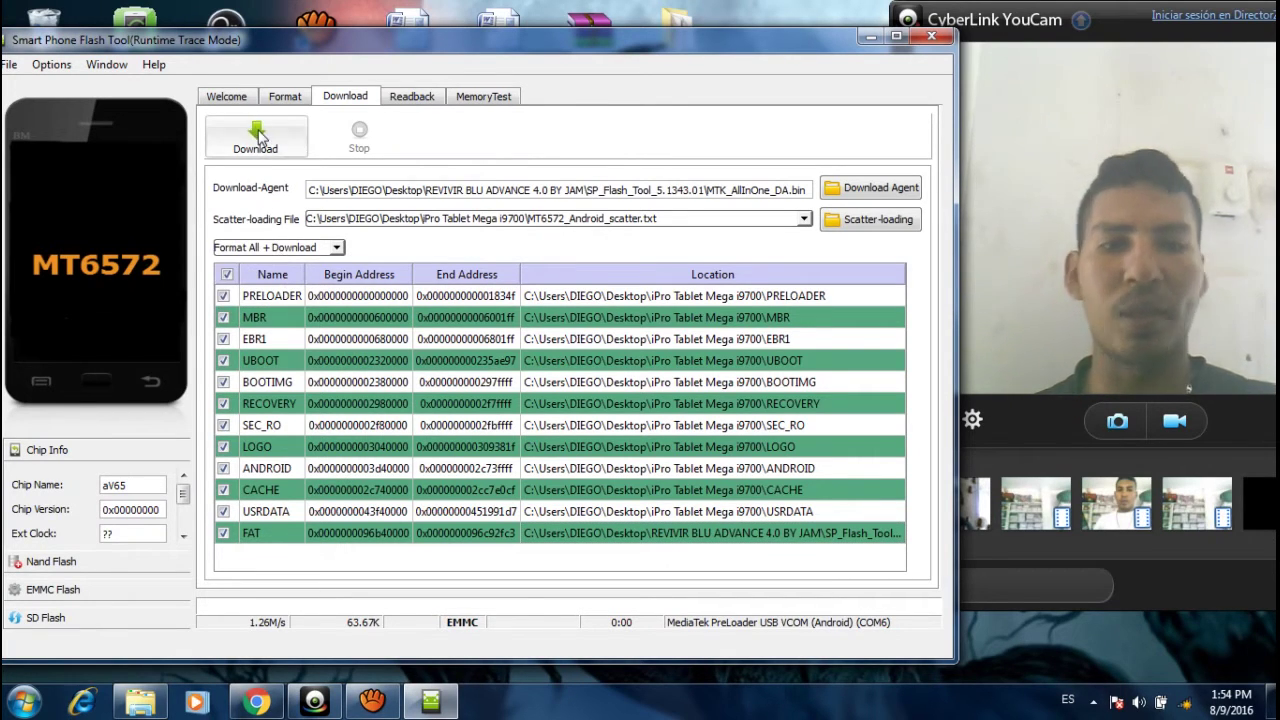
click(256, 136)
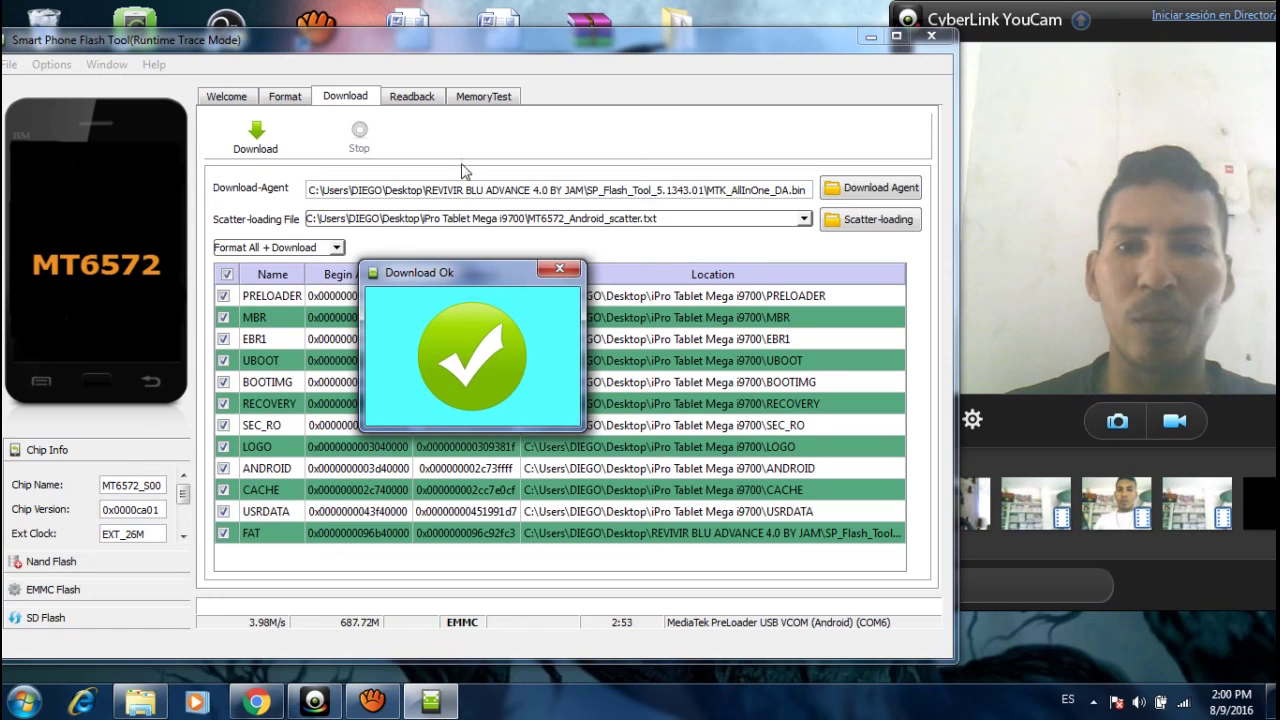
click(560, 270)
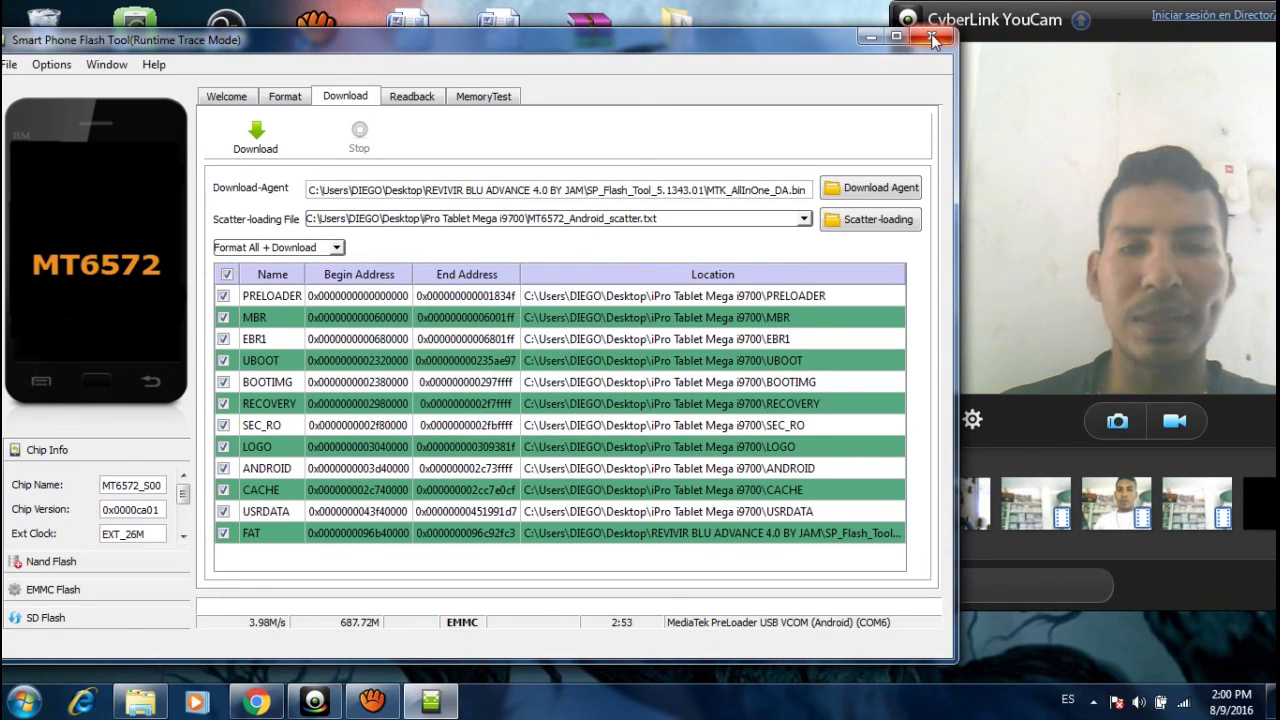
Step: Minimize the flash tool, switch to aTube Catcher and stop the screen recording
click(869, 40)
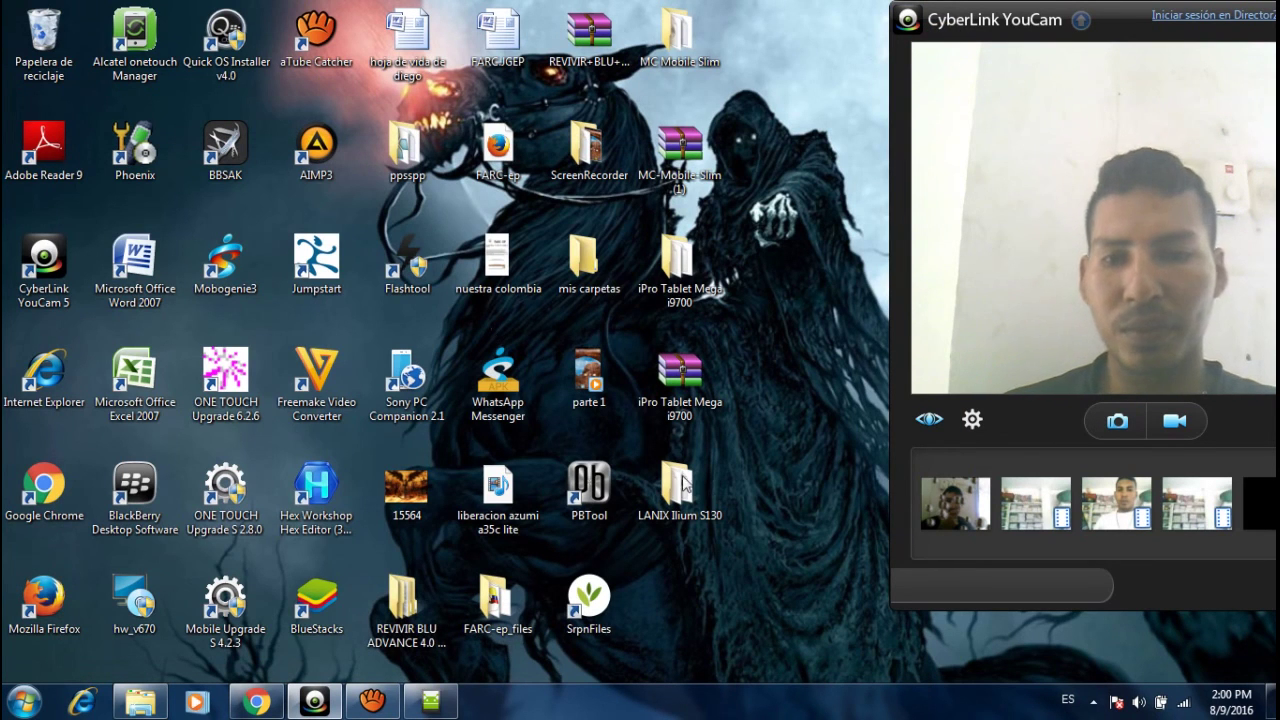
click(392, 697)
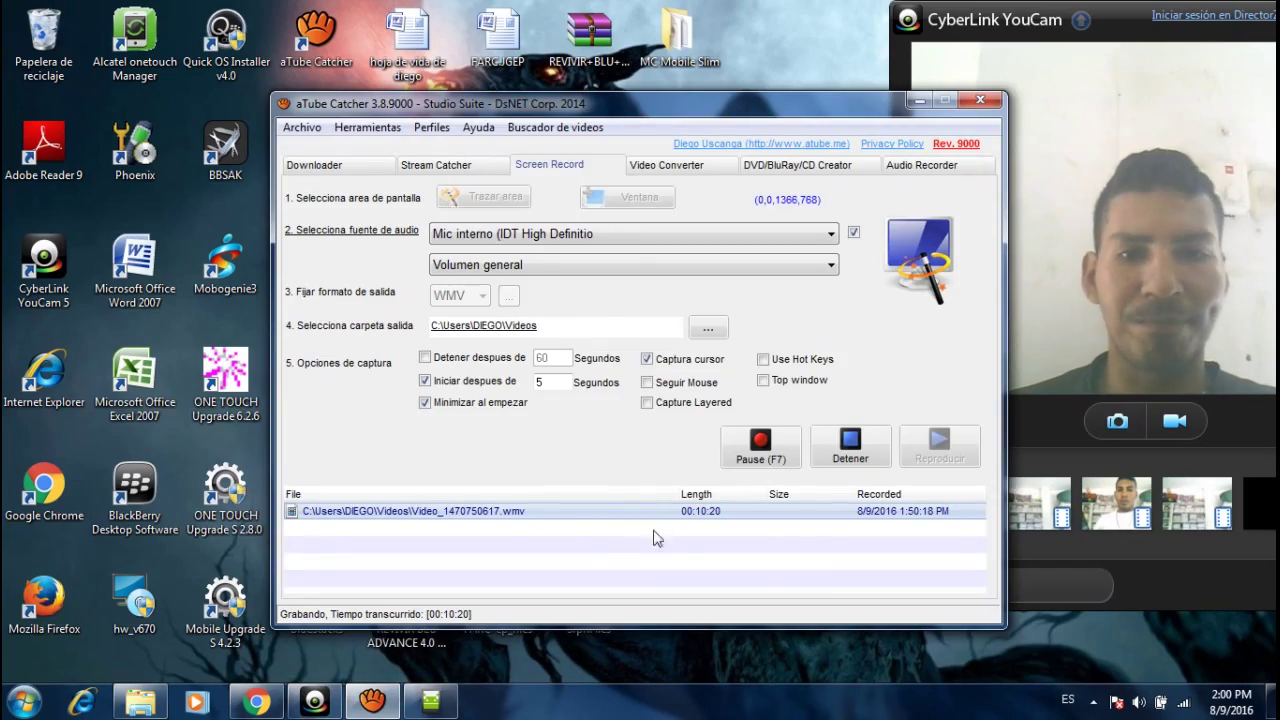
click(850, 445)
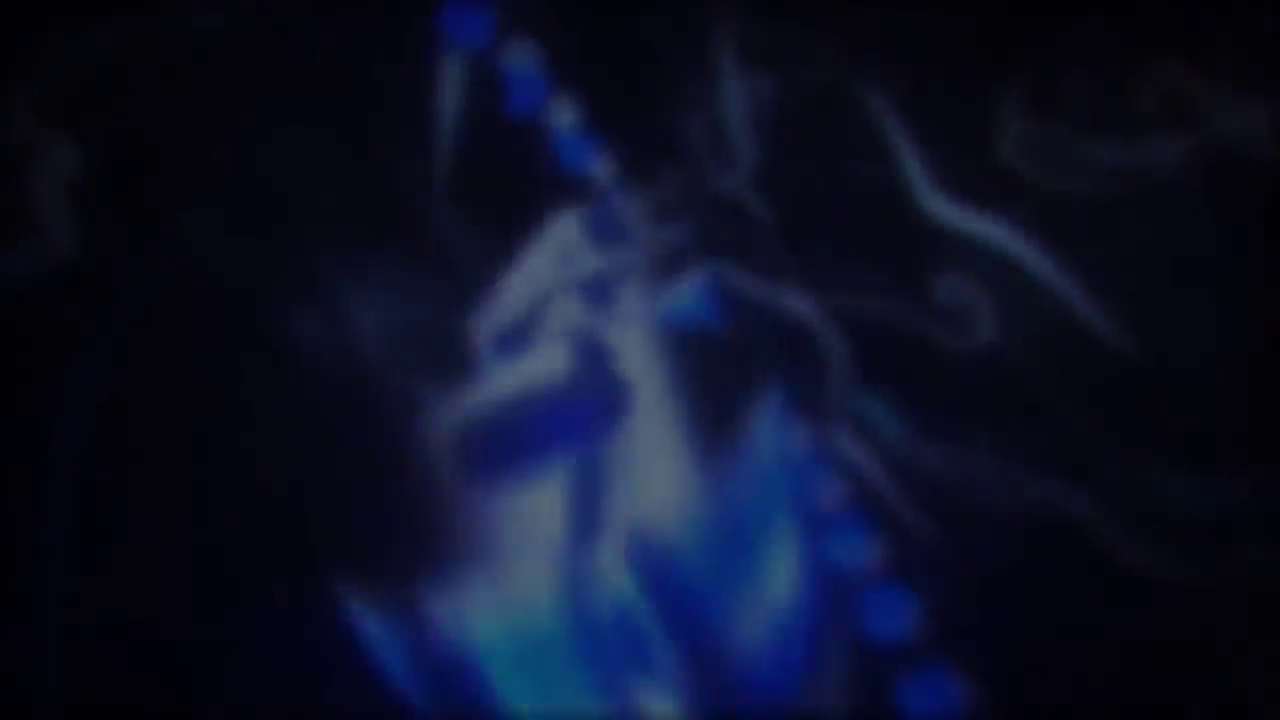